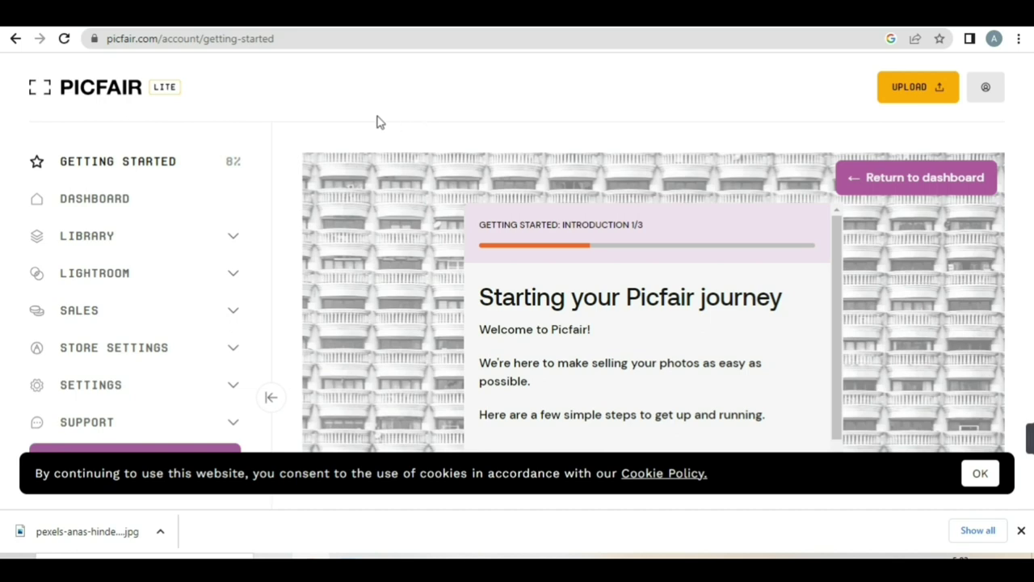
# - Open the image upload page and review the size, format and watermark requirements for uploads
pyautogui.click(909, 102)
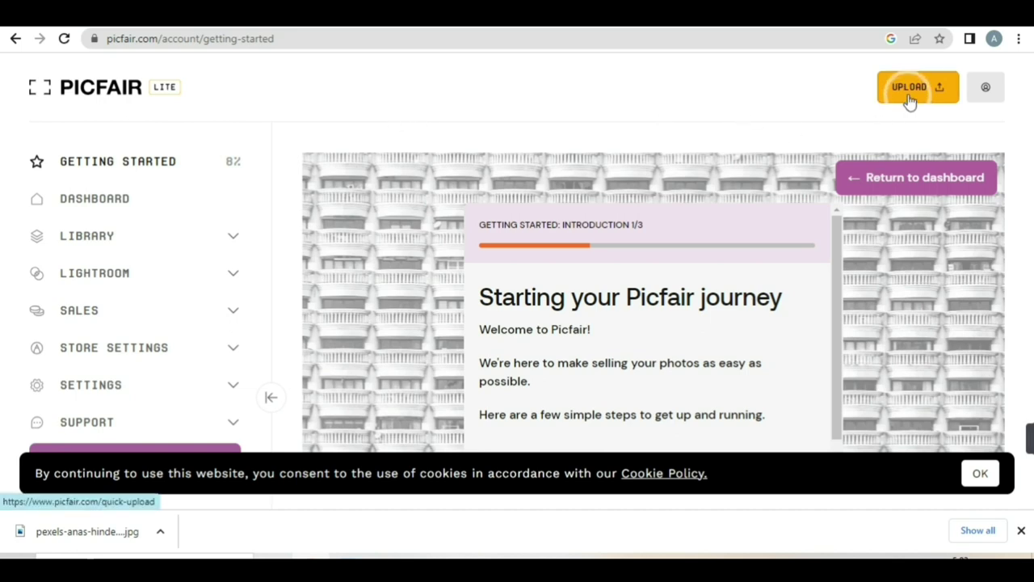
pyautogui.click(909, 100)
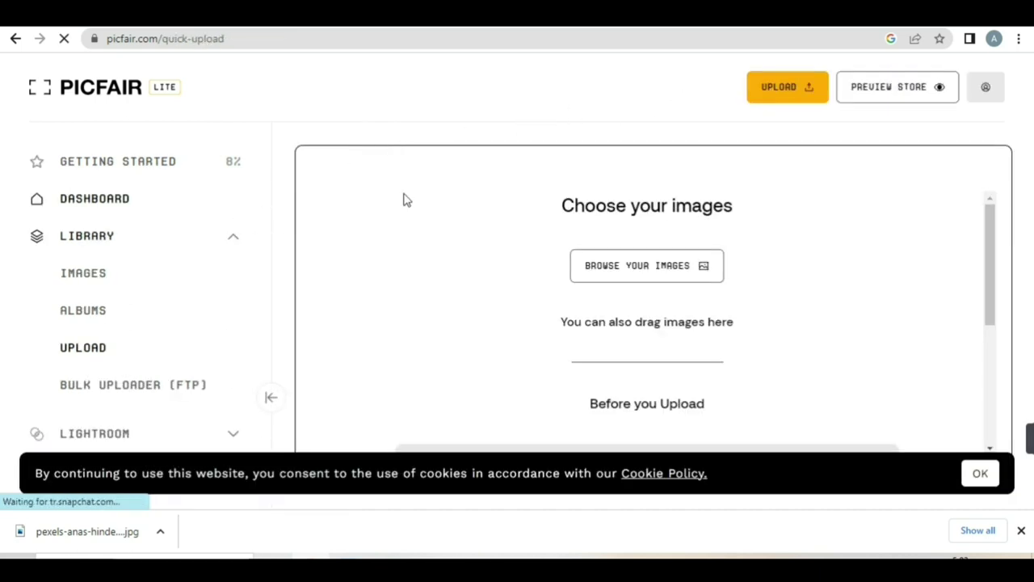
pyautogui.scroll(-3, 406, 199)
pyautogui.scroll(-1, 461, 212)
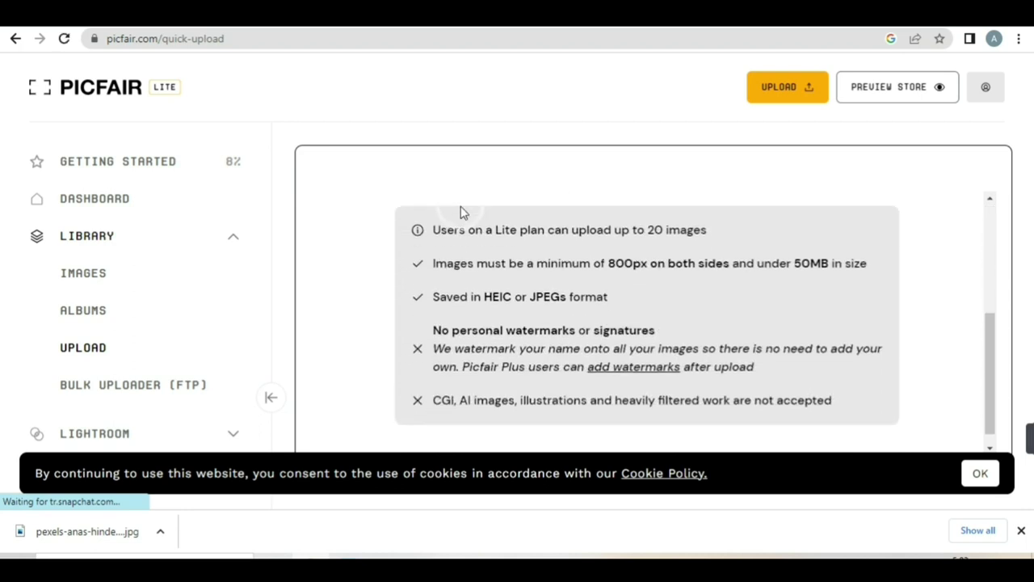
pyautogui.scroll(3, 460, 213)
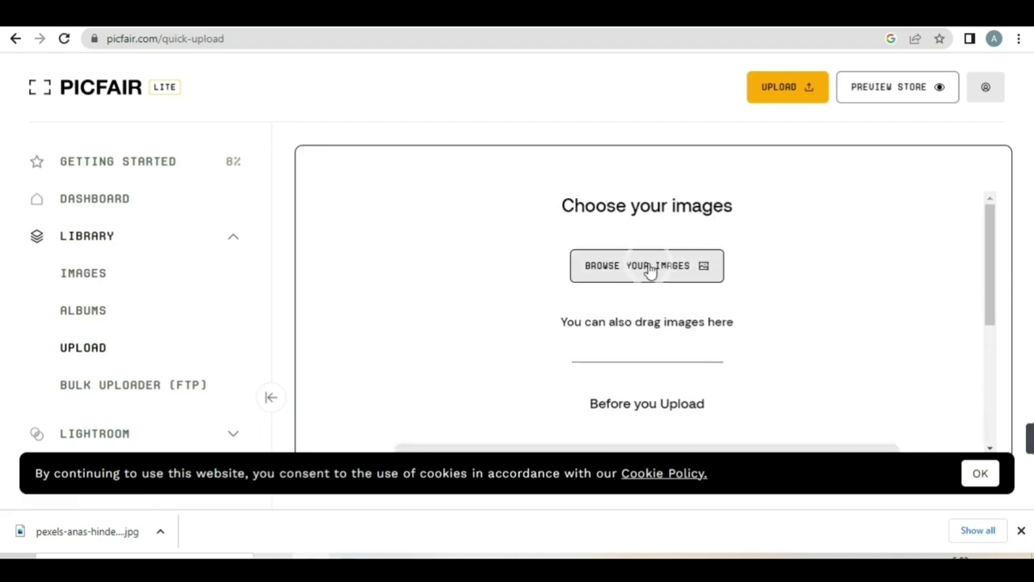
# - Select the palm-tree sunset JPG from the Downloads folder as the image for upload
pyautogui.click(625, 266)
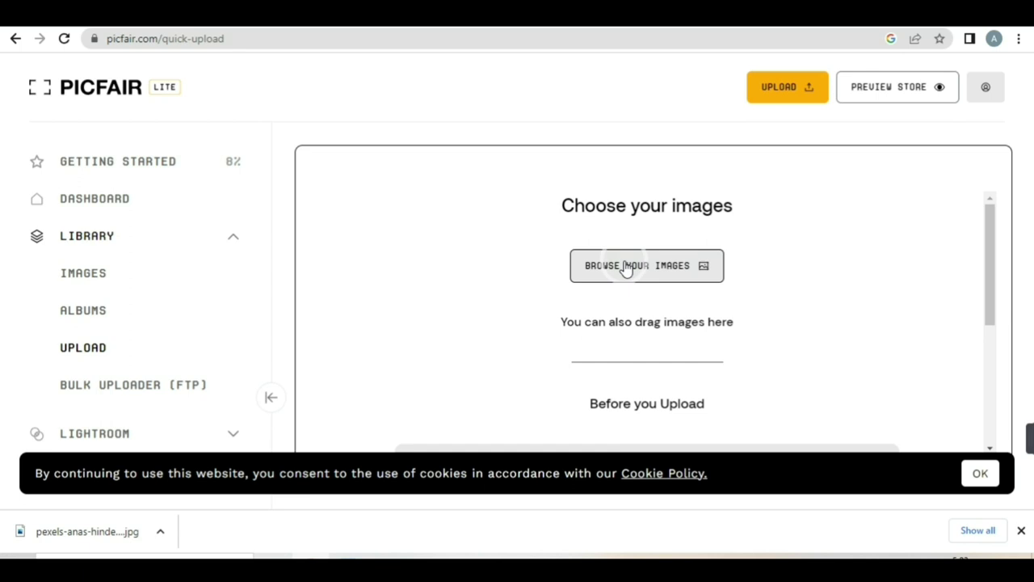
pyautogui.click(634, 262)
pyautogui.click(623, 255)
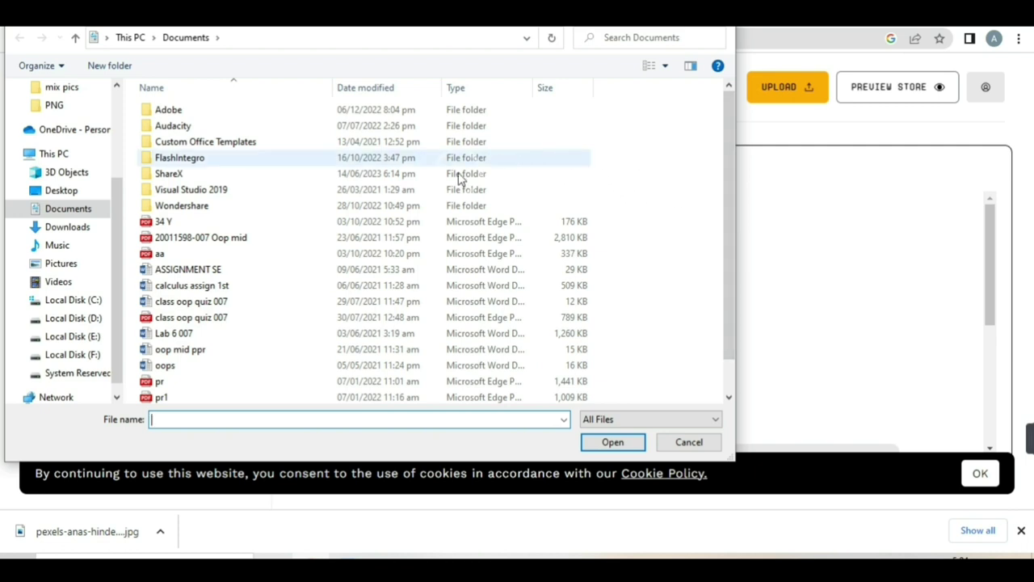
pyautogui.click(58, 230)
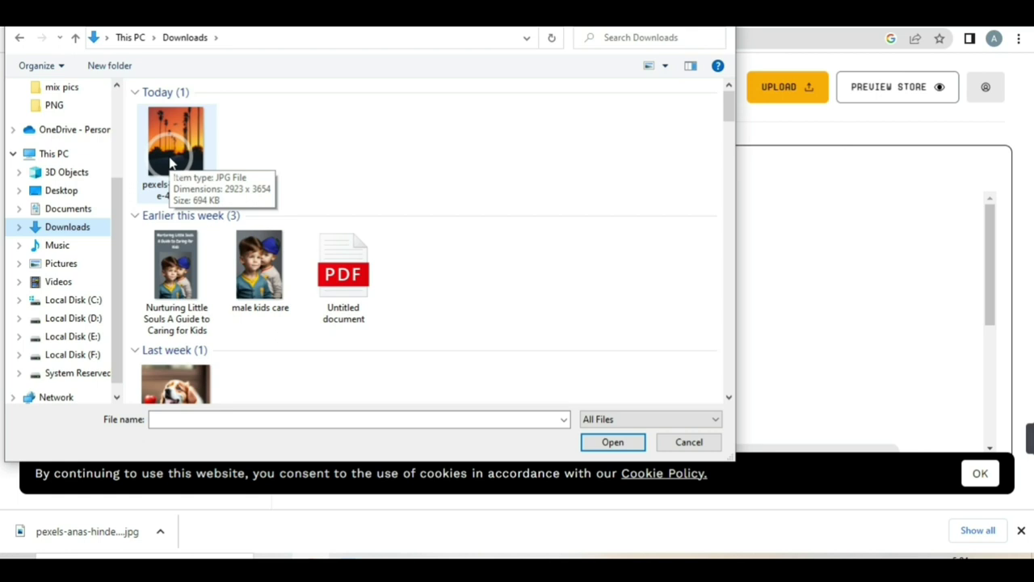
pyautogui.doubleClick(170, 162)
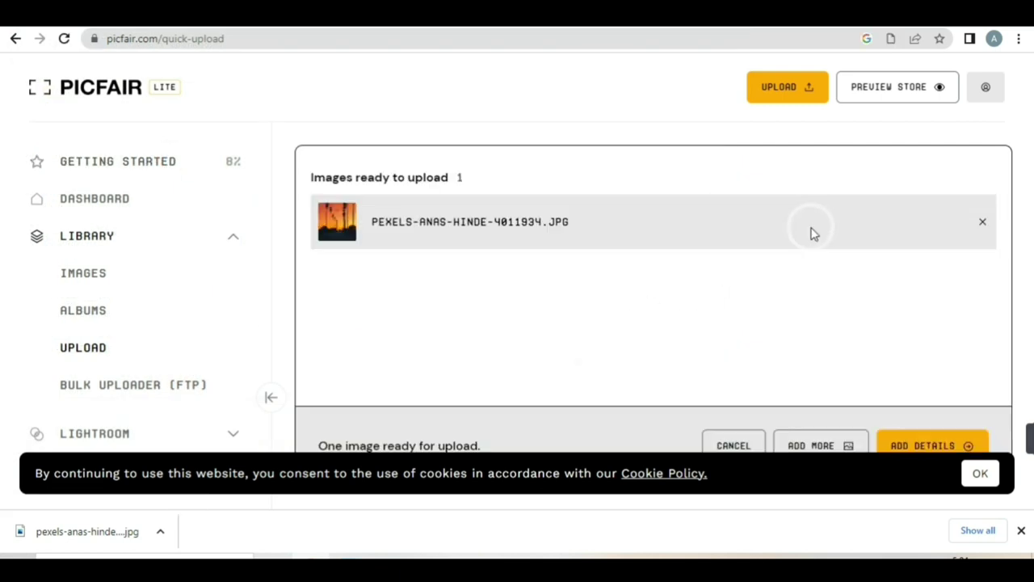
# - Accept the cookie notice and open the details form for the selected image
pyautogui.click(978, 472)
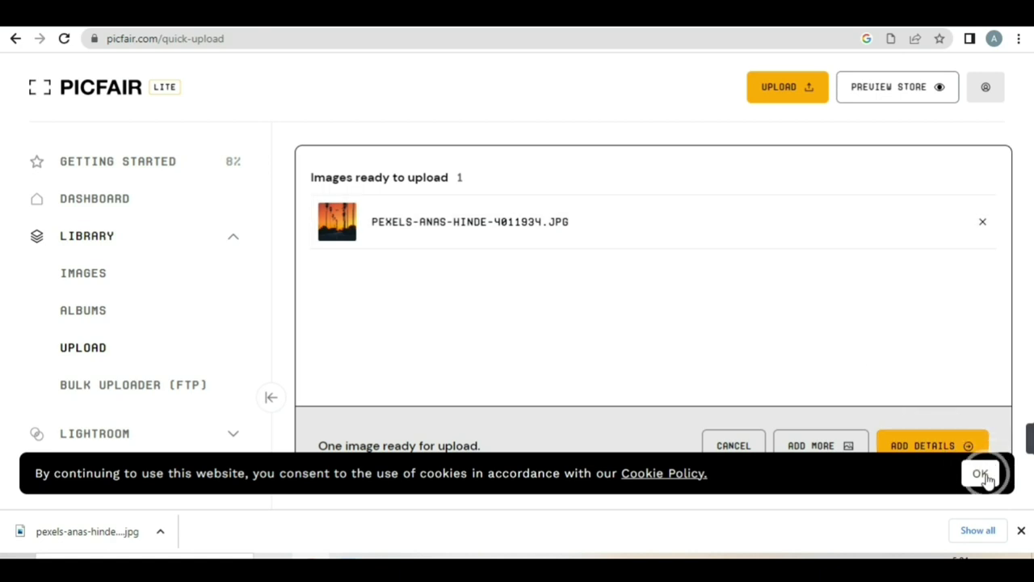
pyautogui.click(975, 477)
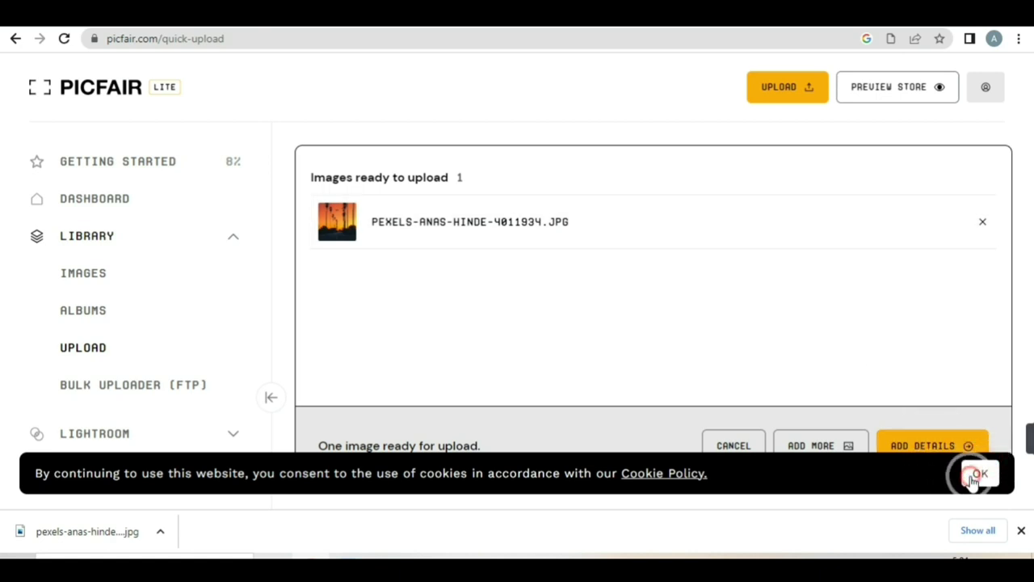
pyautogui.click(923, 451)
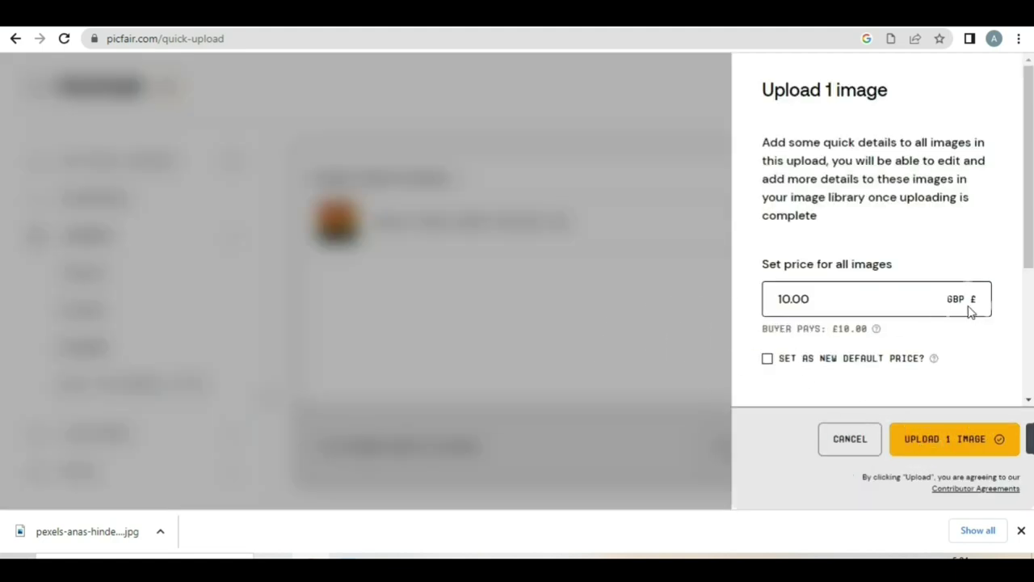
# - Add the tags "beautiful sun set", "sunset" and "beautiful view" to all images in the upload
pyautogui.click(831, 300)
pyautogui.click(734, 313)
pyautogui.click(825, 304)
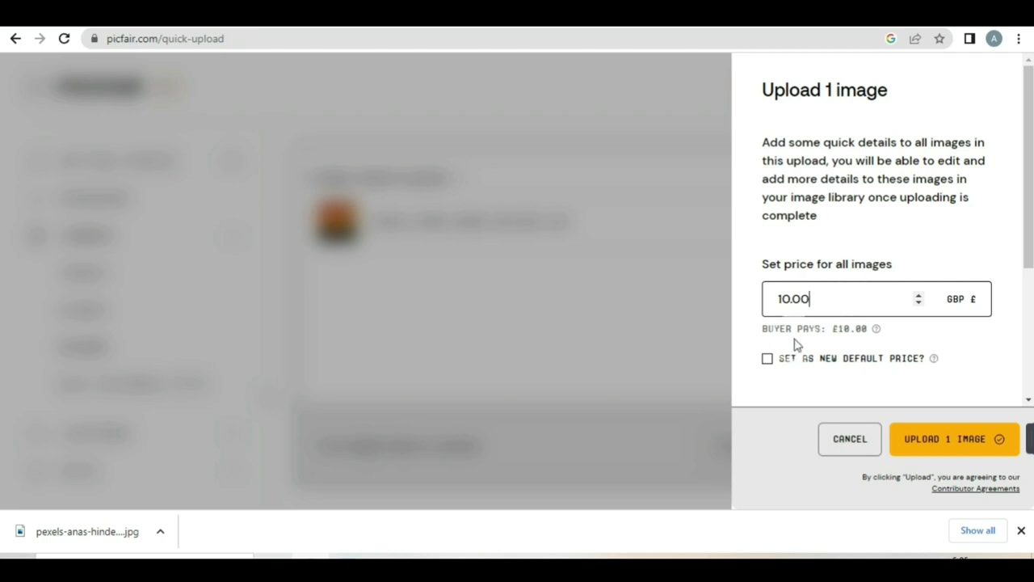
pyautogui.moveTo(1029, 173); pyautogui.dragTo(1031, 264)
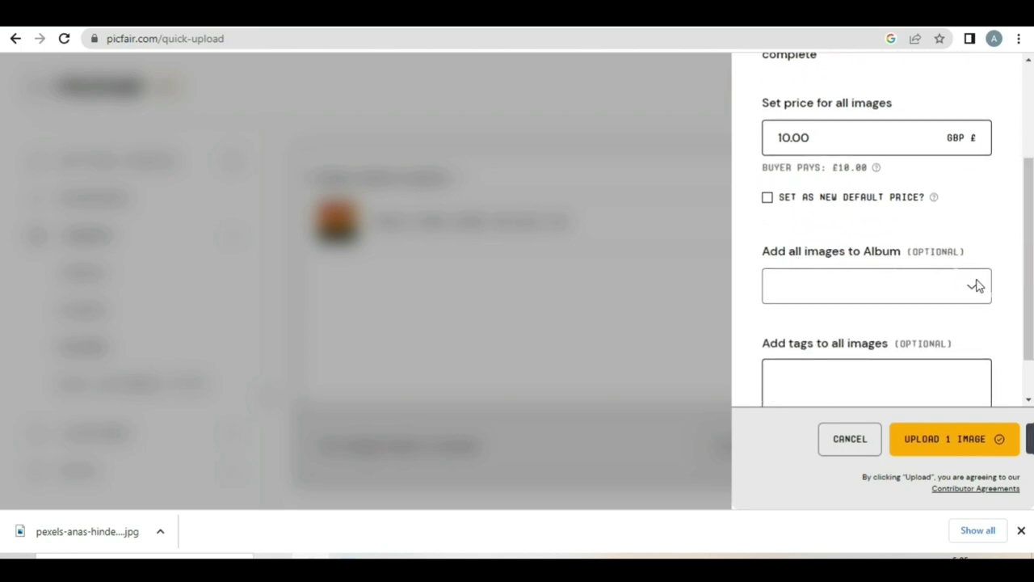
pyautogui.moveTo(1031, 213); pyautogui.dragTo(1027, 277)
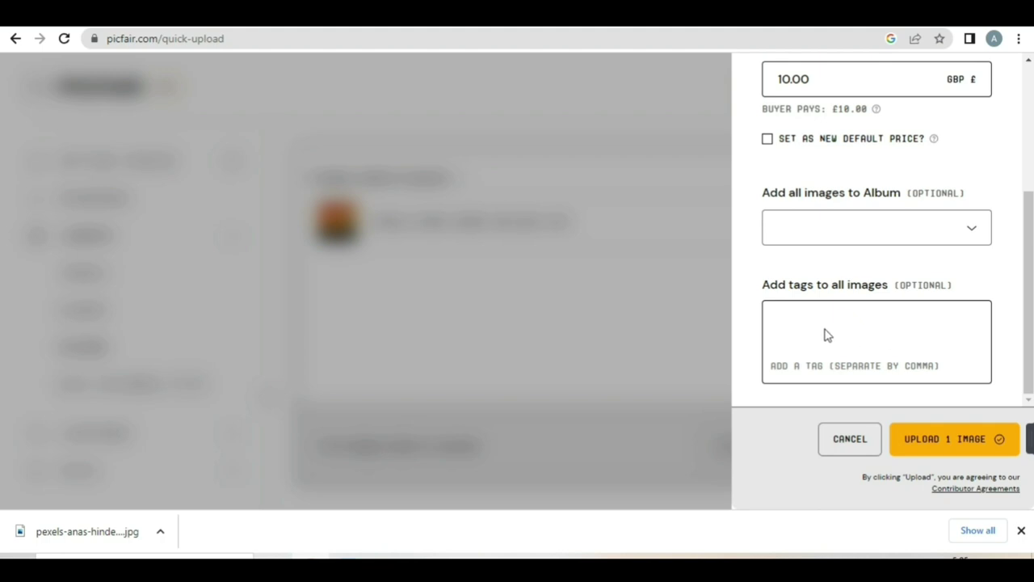
pyautogui.click(826, 335)
pyautogui.write('BEAUTIFUL SUN SET, SUNSET, BEAUTIFUL VIEW')
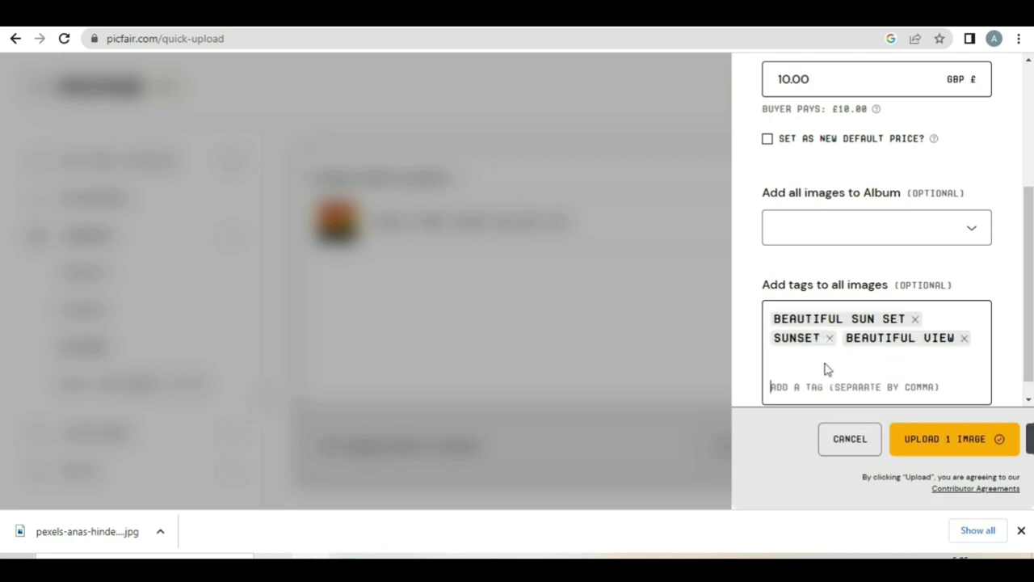
# - Upload the image with its details and go to the image library
pyautogui.click(952, 447)
pyautogui.click(928, 340)
pyautogui.click(933, 443)
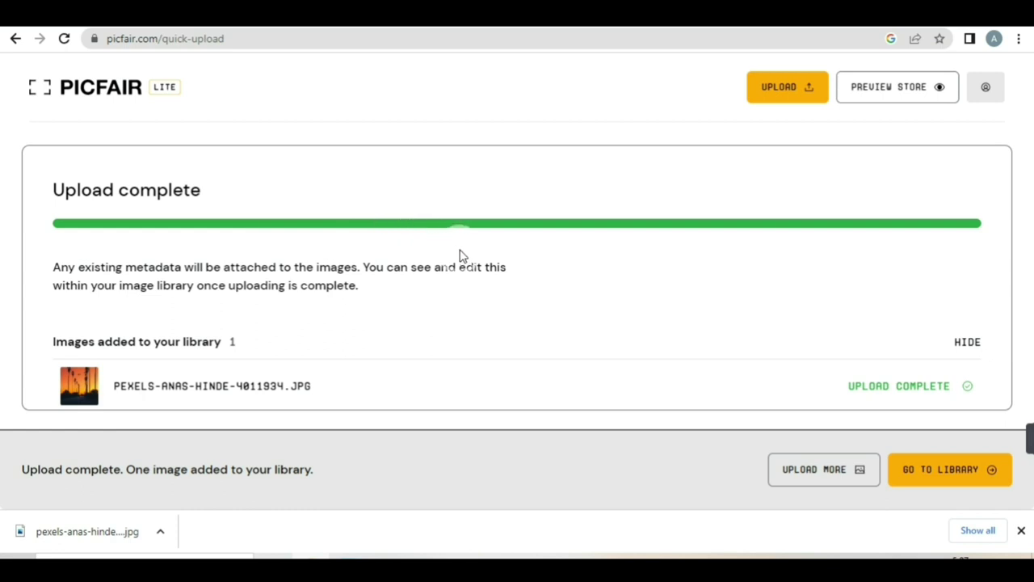
pyautogui.scroll(-1, 622, 299)
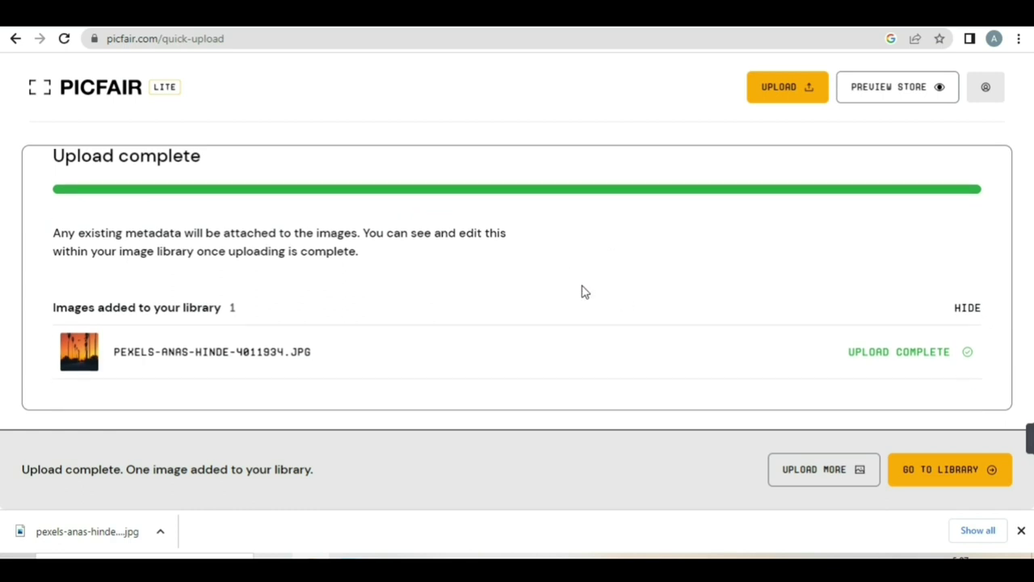
pyautogui.click(951, 488)
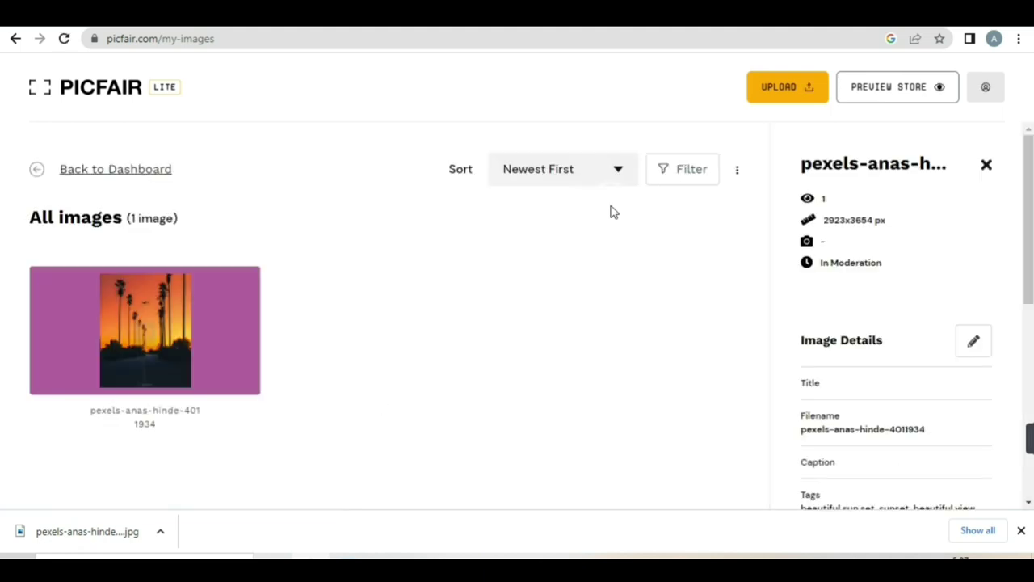
# - Review the uploaded sunset image's details, tags, licence price and linked albums in the library
pyautogui.moveTo(162, 260); pyautogui.dragTo(90, 362)
pyautogui.moveTo(1030, 194); pyautogui.dragTo(1031, 342)
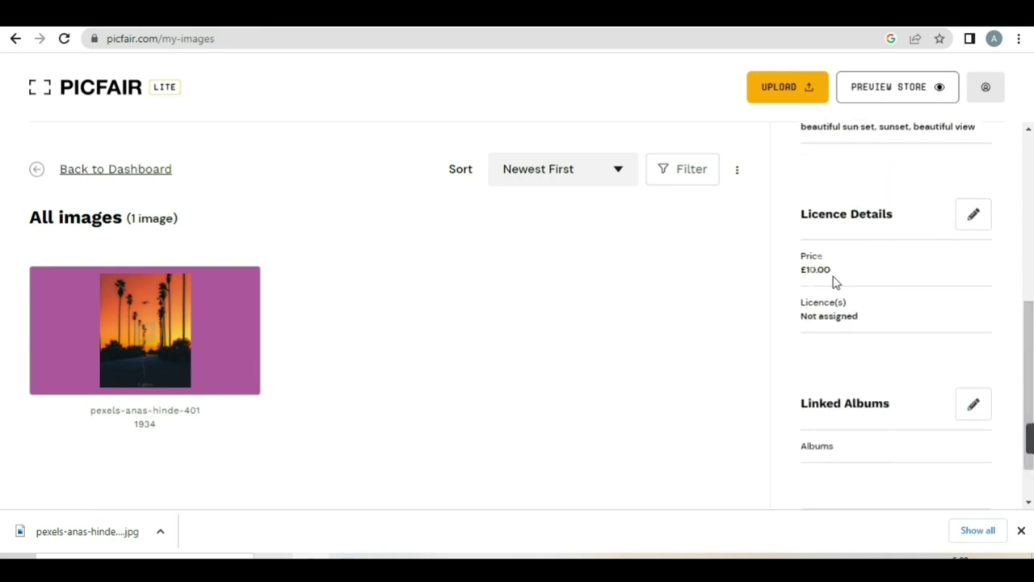
pyautogui.moveTo(1031, 328); pyautogui.dragTo(1029, 135)
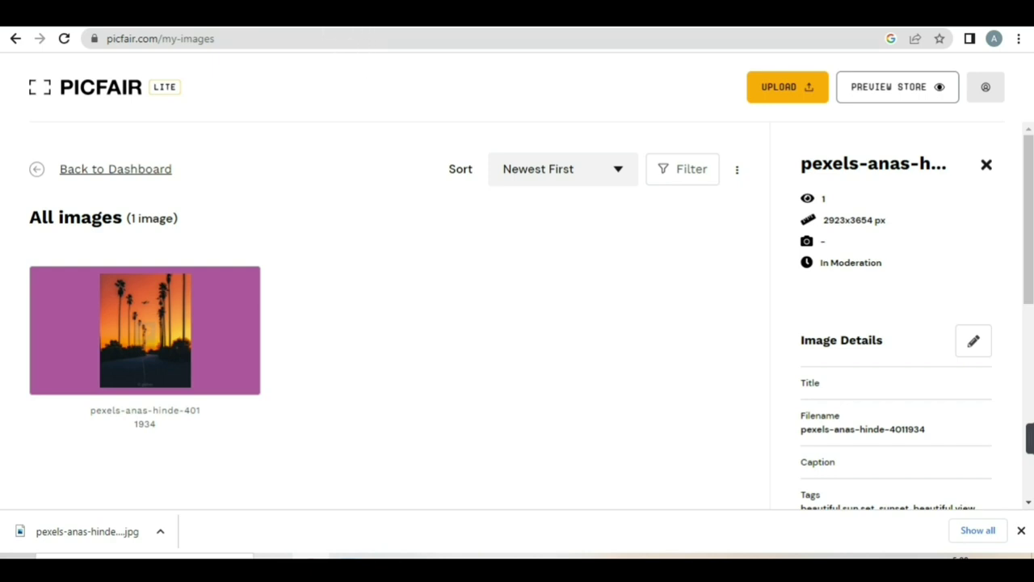
# - Switch to Pexels and browse the sunset photo results for other usable pictures
pyautogui.click(282, 28)
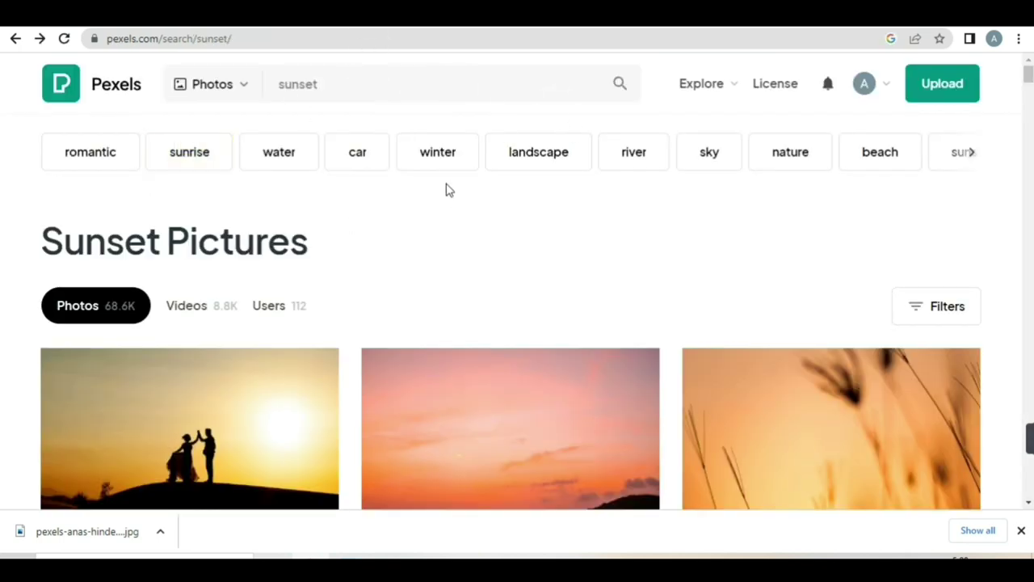
pyautogui.scroll(-7, 453, 299)
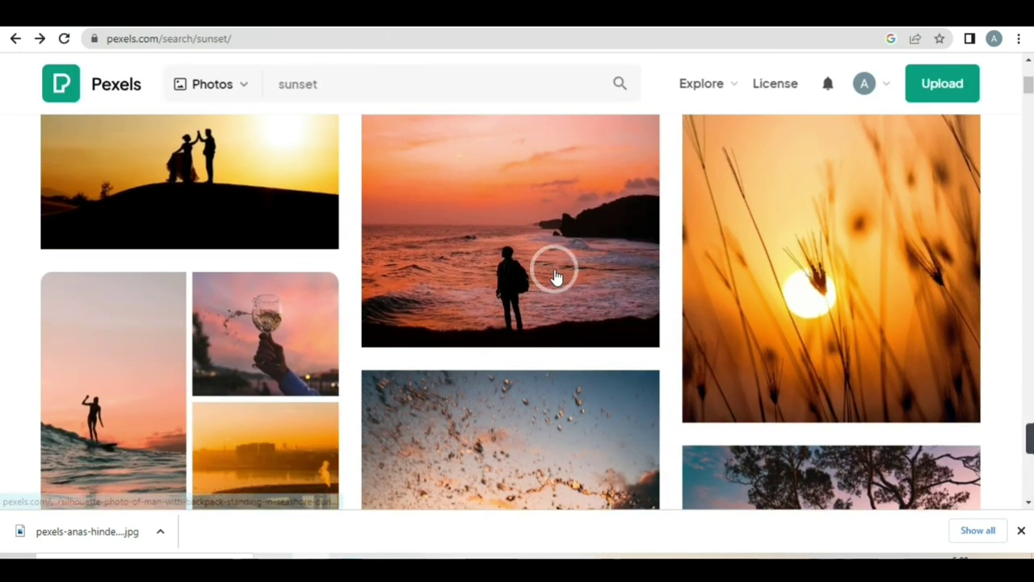
pyautogui.scroll(-10, 566, 290)
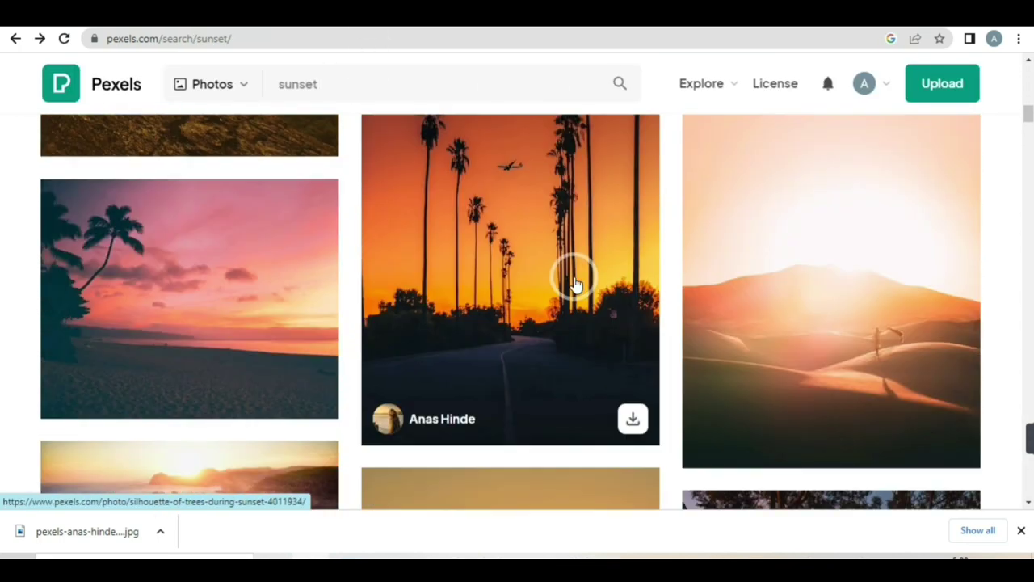
pyautogui.scroll(-10, 607, 270)
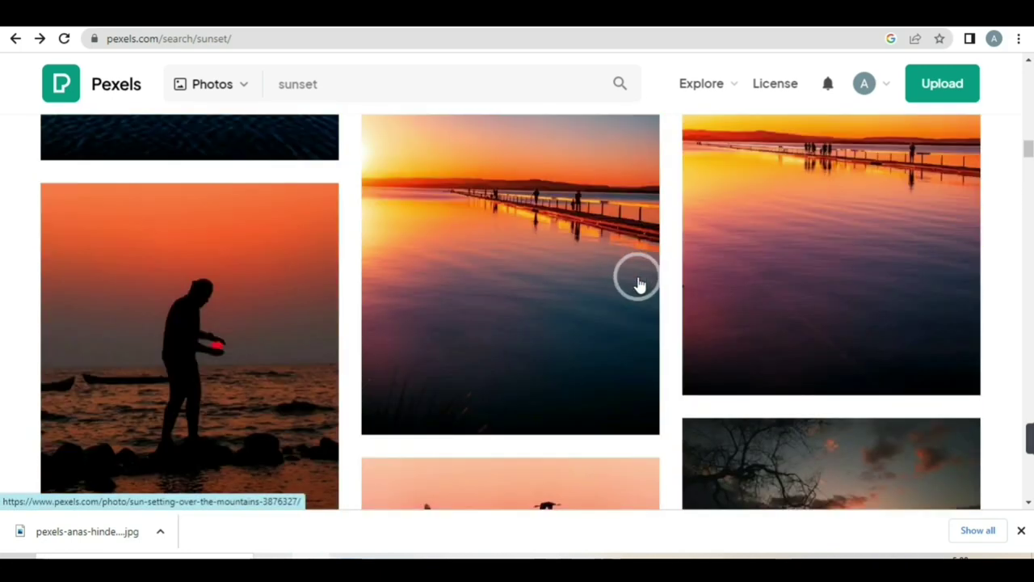
pyautogui.scroll(-10, 678, 299)
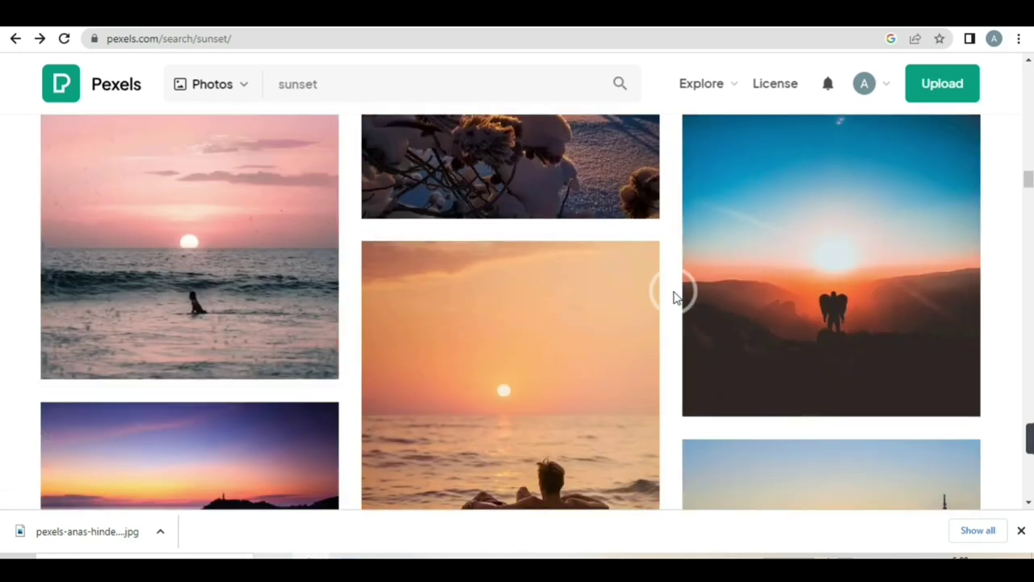
pyautogui.scroll(-10, 677, 299)
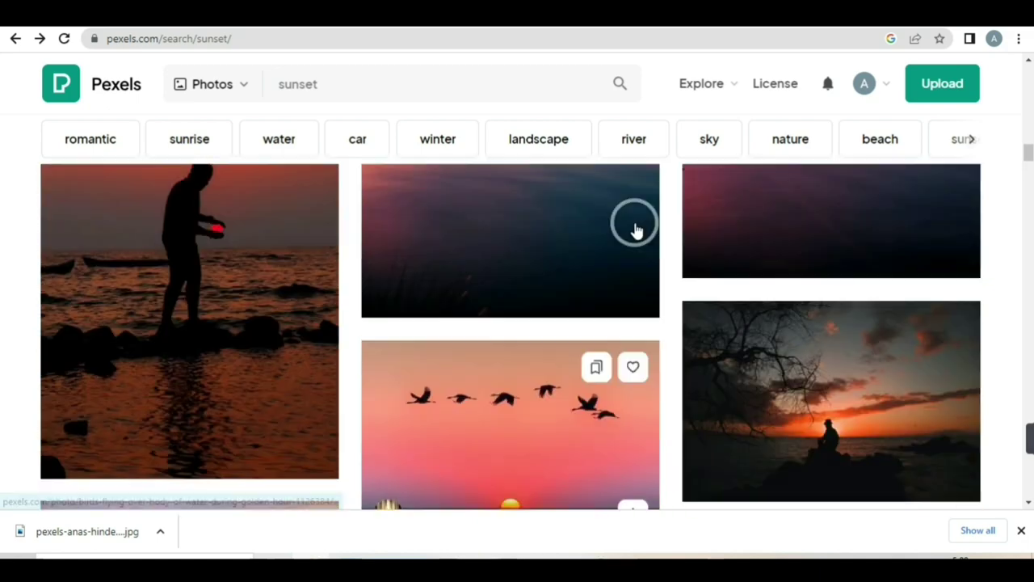
pyautogui.scroll(3, 596, 223)
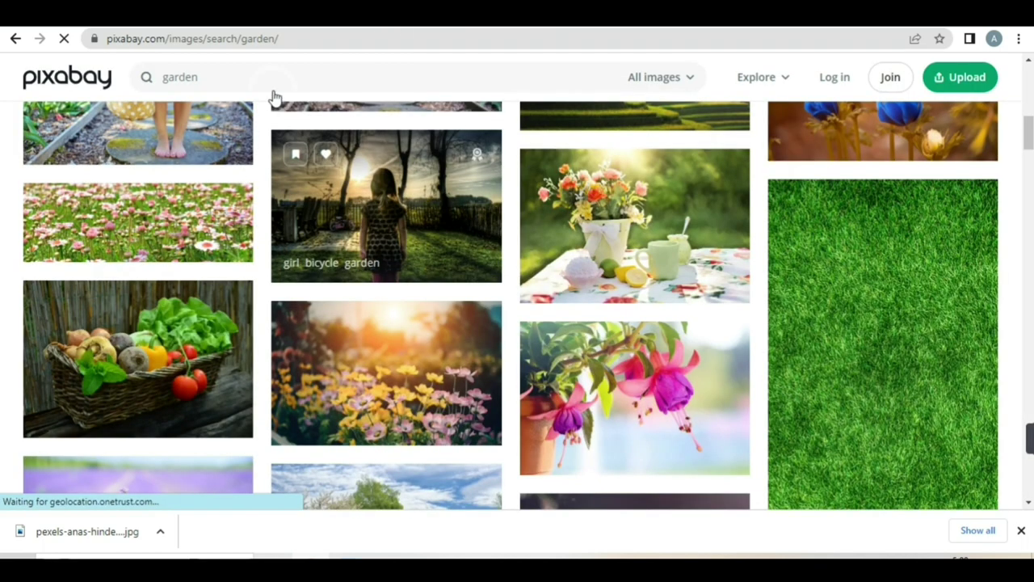
# - Browse the garden photo results on Pixabay, including the sponsored and royalty-free images
pyautogui.scroll(5, 480, 198)
pyautogui.scroll(-10, 486, 202)
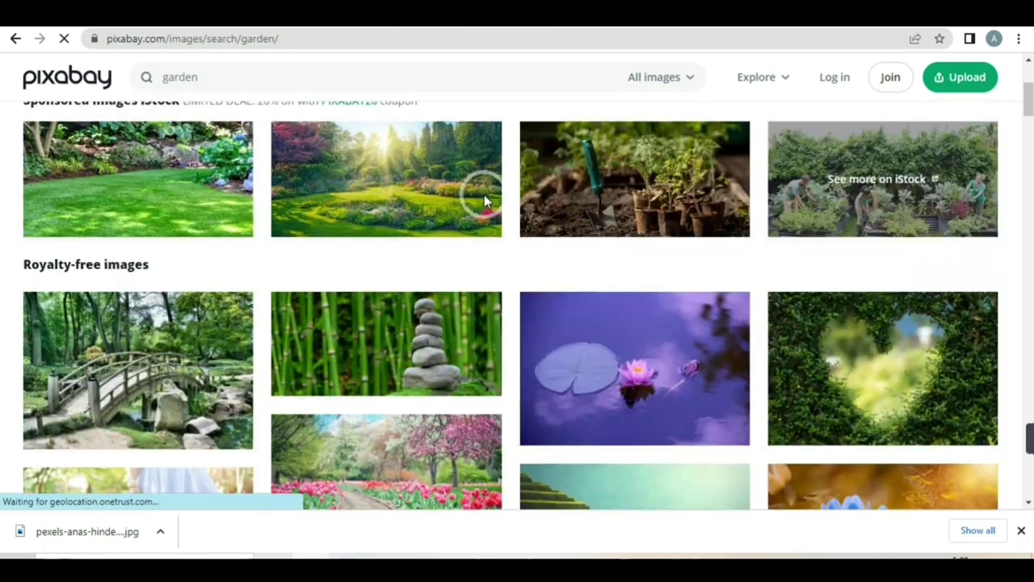
pyautogui.scroll(10, 486, 202)
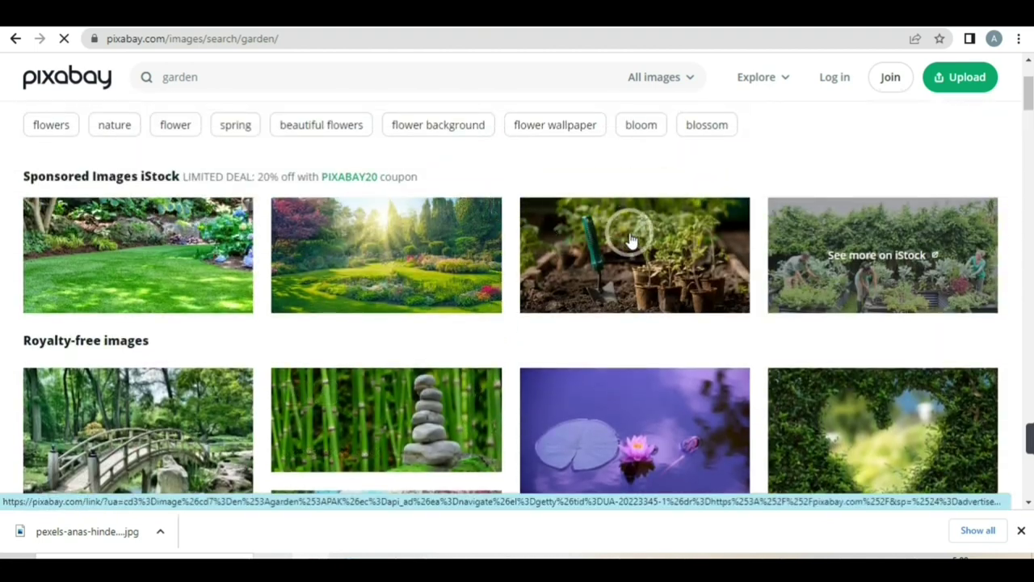
pyautogui.scroll(-3, 649, 210)
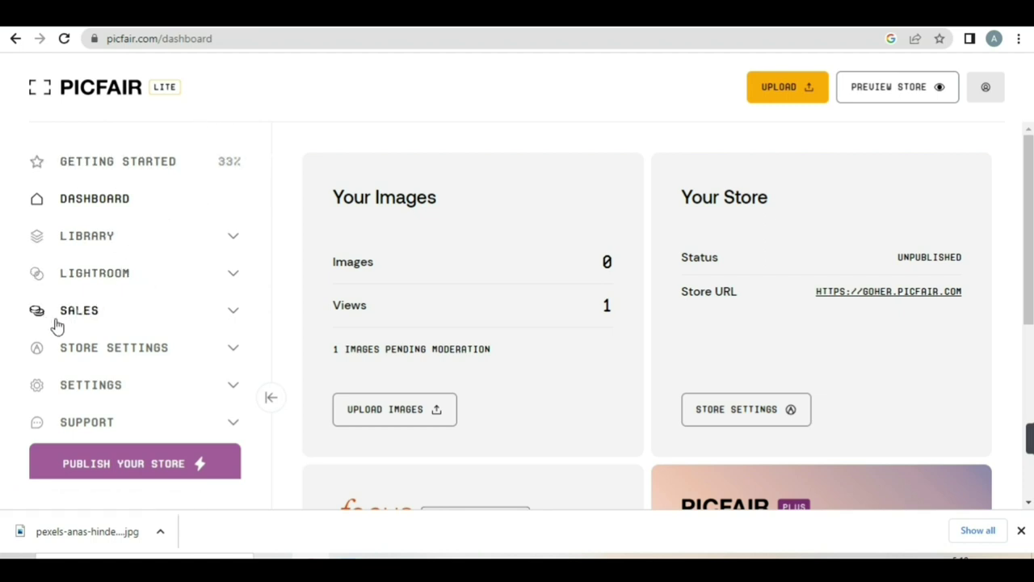
# - Open Picfair's cash-out page for sales and follow its link about the cashout process
pyautogui.click(218, 315)
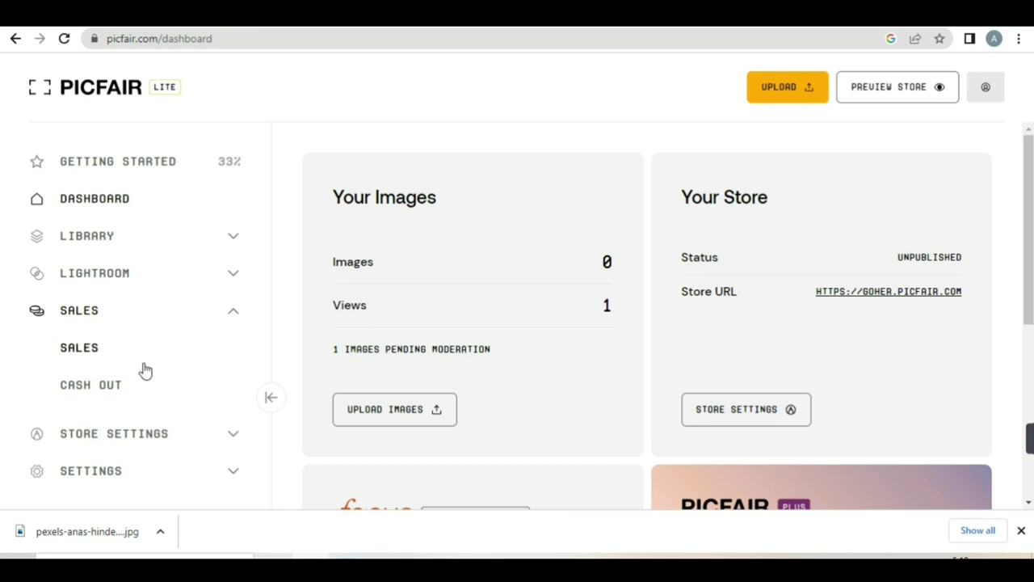
pyautogui.click(93, 391)
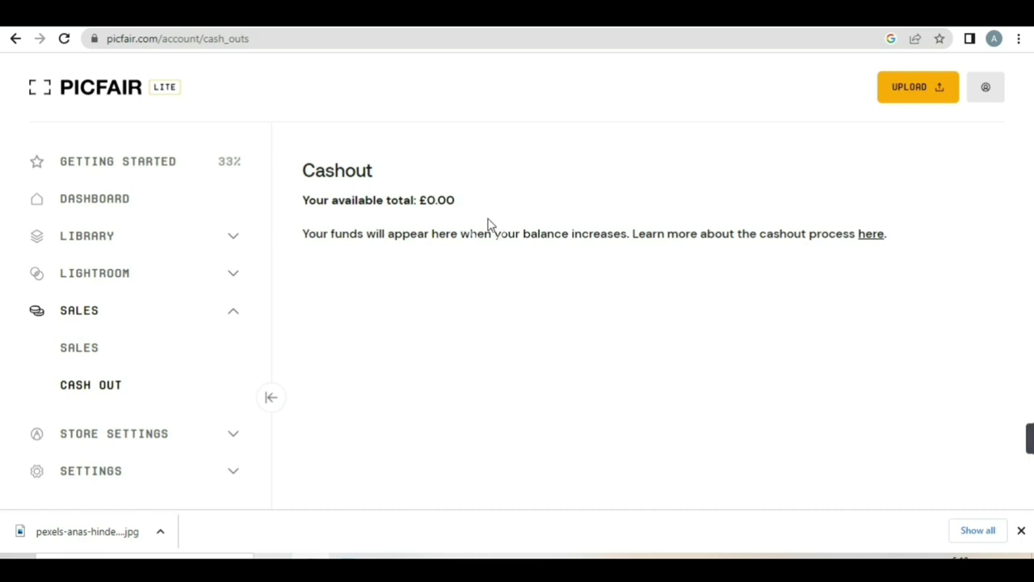
pyautogui.click(873, 239)
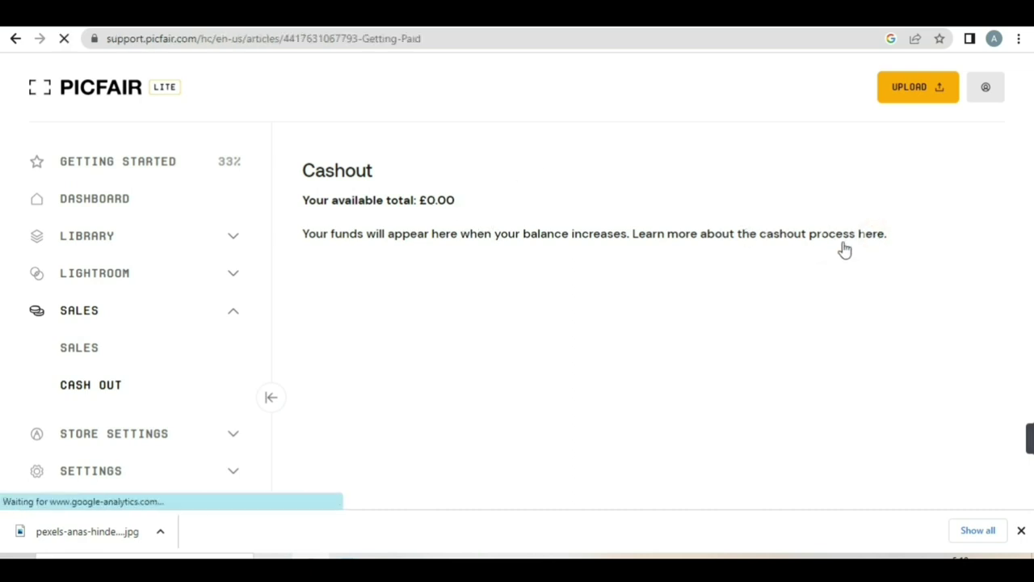
# - Read the Getting Paid article for the payout methods, currency and cash-out timing
pyautogui.scroll(-4, 565, 190)
pyautogui.scroll(3, 663, 267)
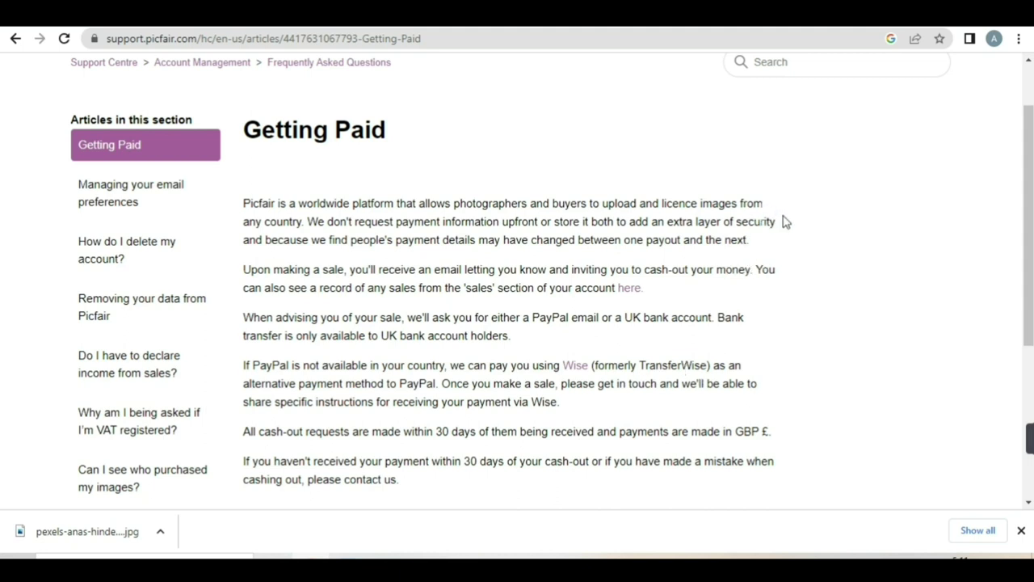
pyautogui.hotkey('ctrl', 'Tab')
pyautogui.scroll(1, 514, 234)
pyautogui.scroll(-4, 521, 240)
pyautogui.scroll(4, 589, 231)
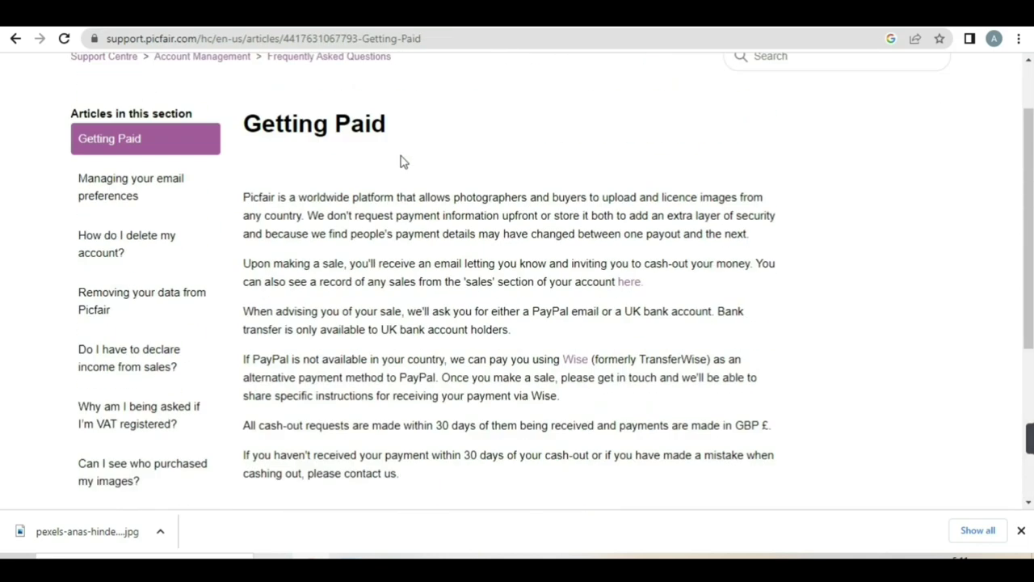
# - Return to the Picfair dashboard and look over the image, store, Focus and Picfair Plus sections
pyautogui.click(121, 84)
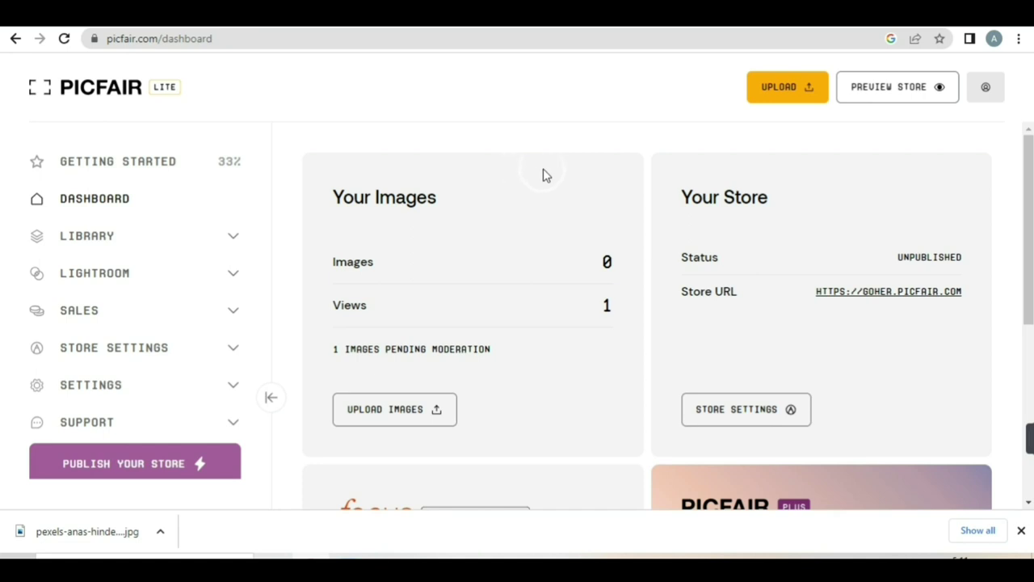
pyautogui.scroll(-4, 545, 175)
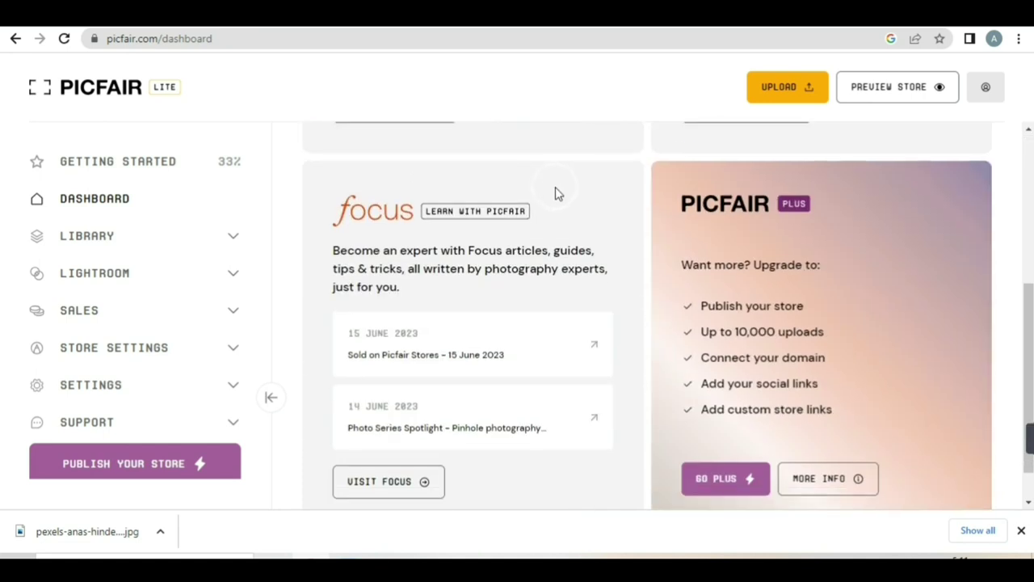
pyautogui.scroll(4, 555, 192)
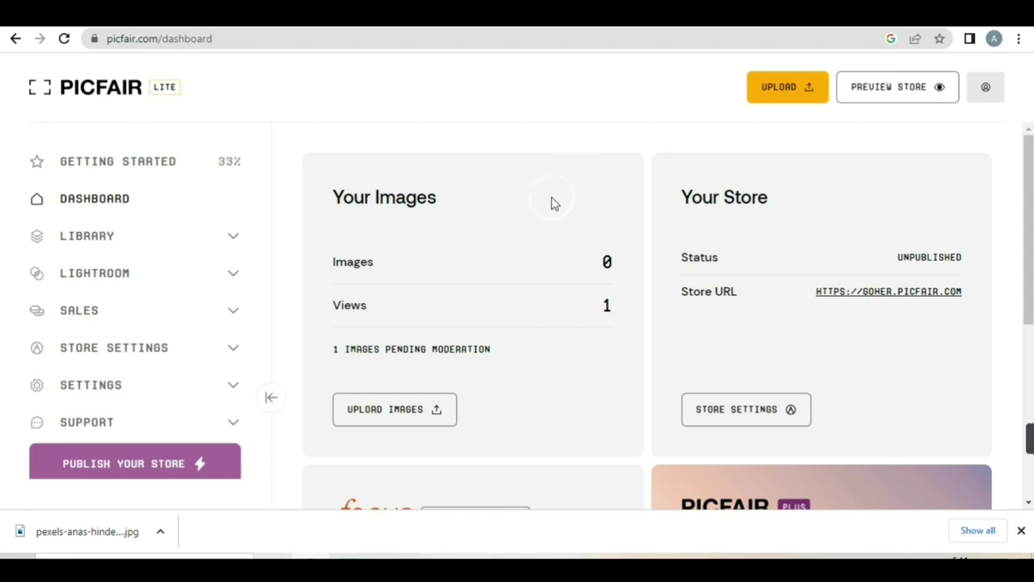
pyautogui.scroll(-4, 554, 203)
pyautogui.scroll(3, 565, 235)
pyautogui.scroll(2, 582, 217)
pyautogui.scroll(-4, 591, 210)
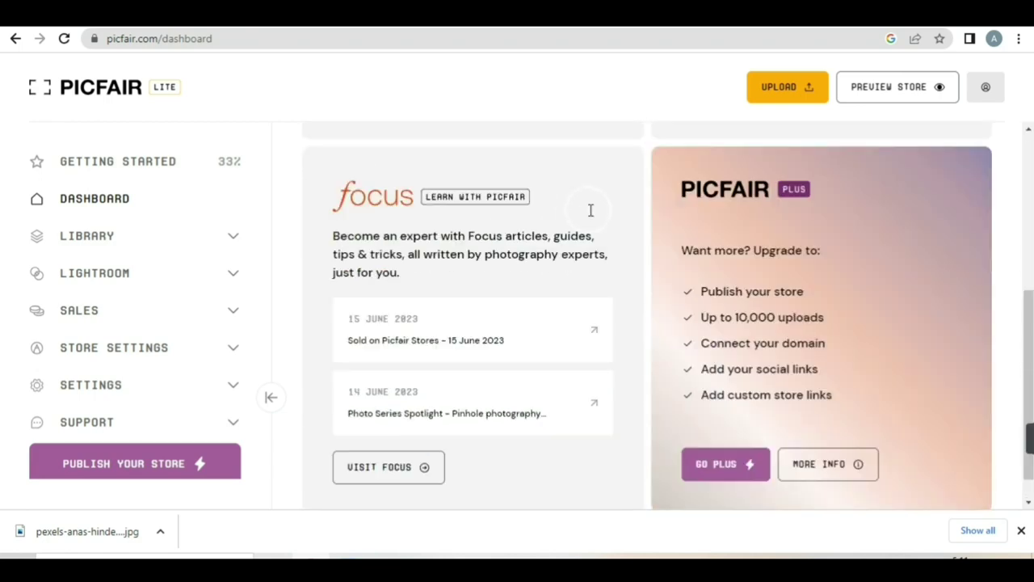
pyautogui.scroll(5, 611, 218)
pyautogui.scroll(-2, 606, 218)
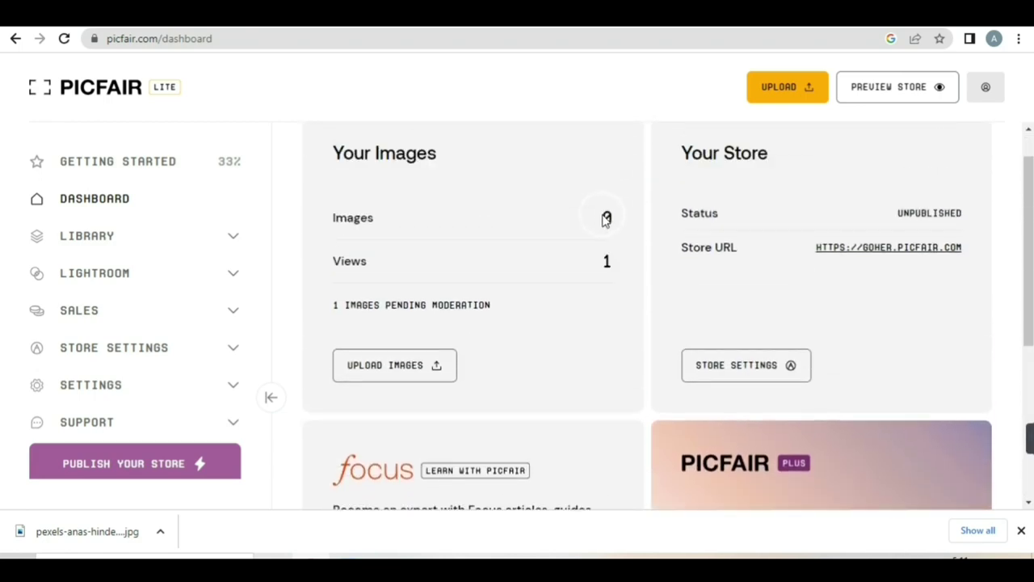